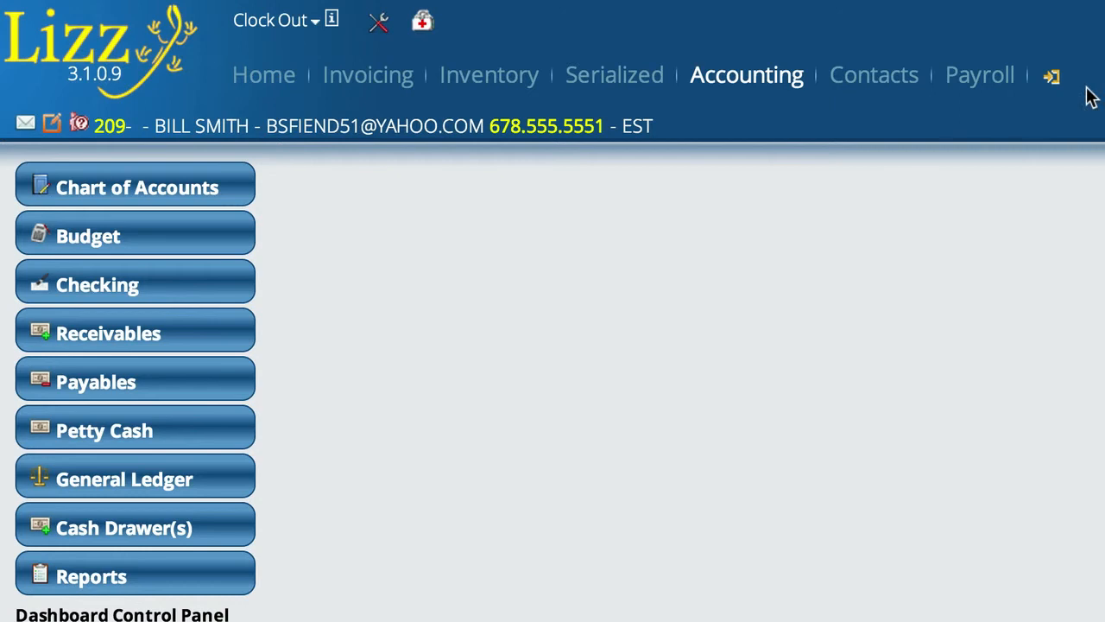
Open the Payment Methods settings under General and look through the list of payment methods.
mouse_move(1052, 79)
left_click(810, 93)
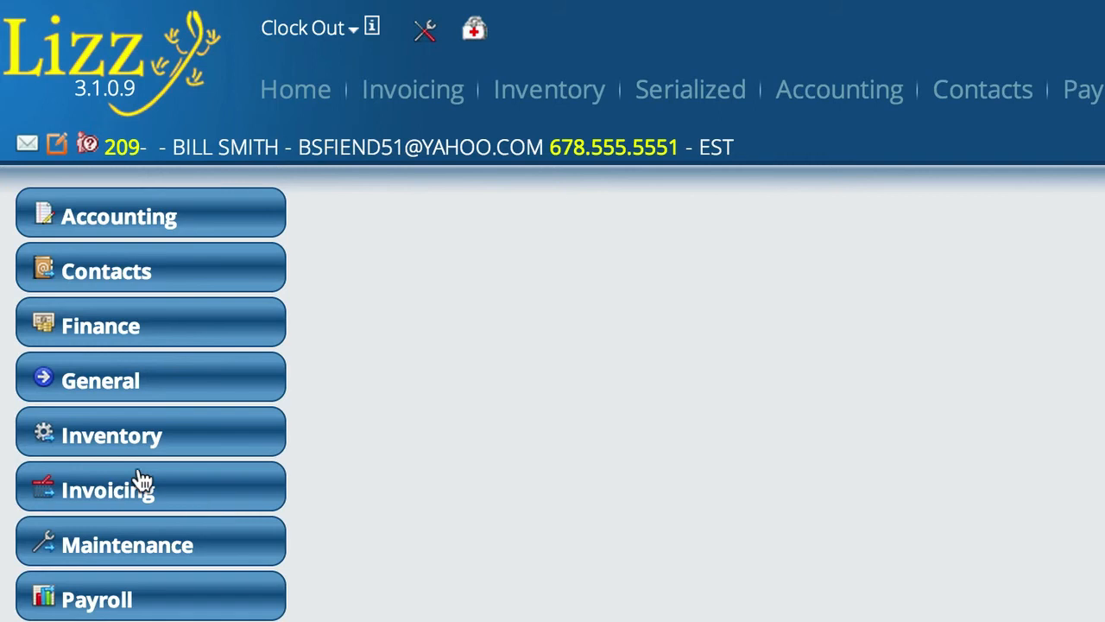
left_click(105, 384)
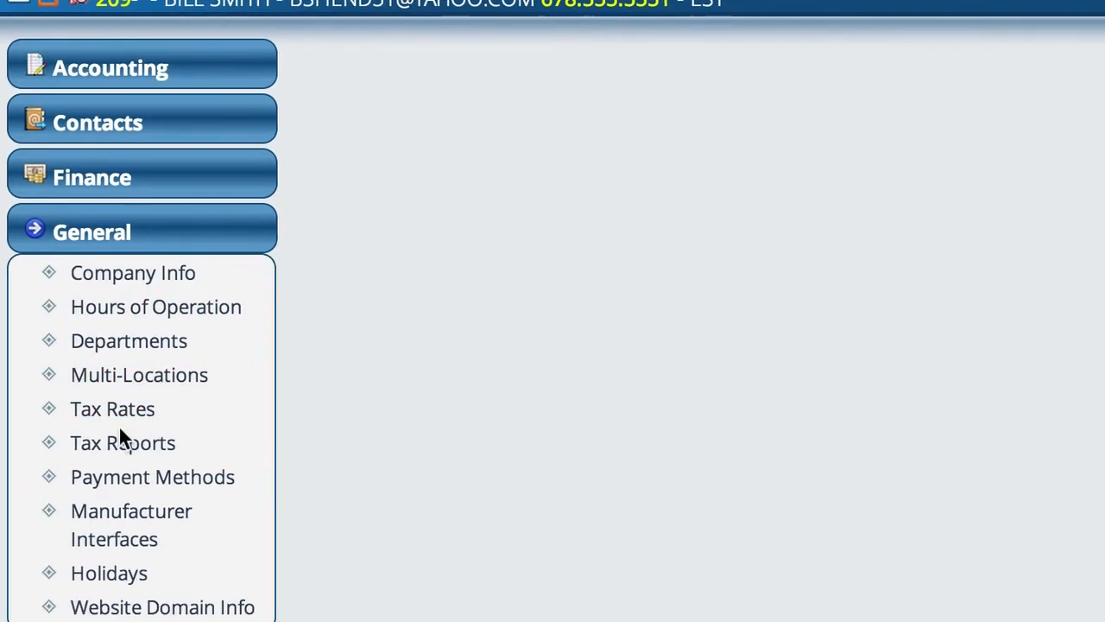
left_click(122, 490)
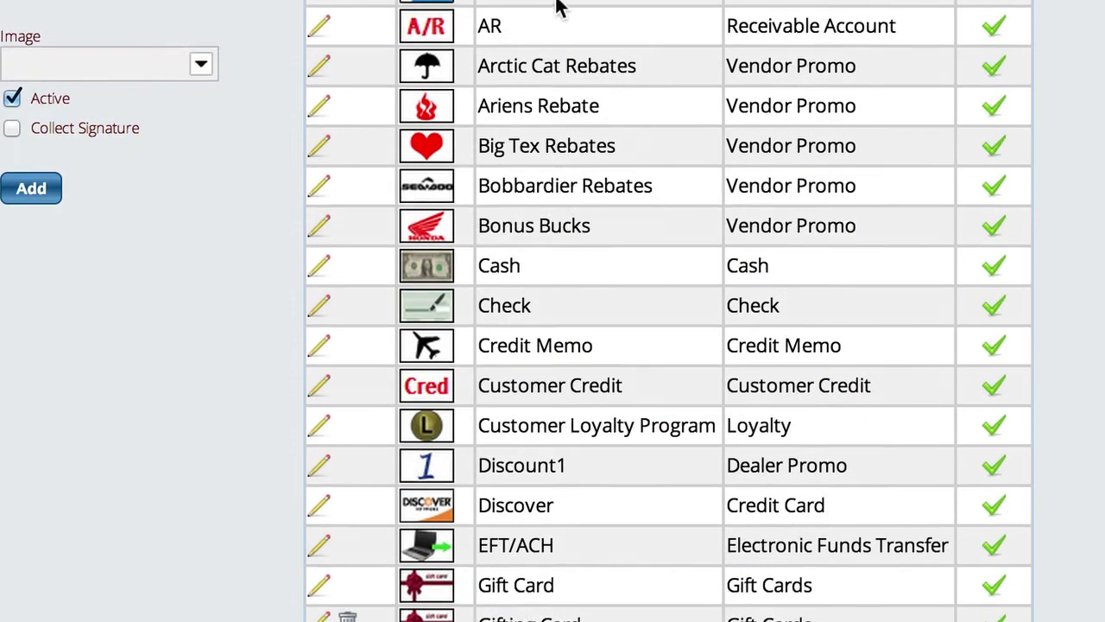
scroll(691, 113, "down", 2)
scroll(681, 114, "down", 3)
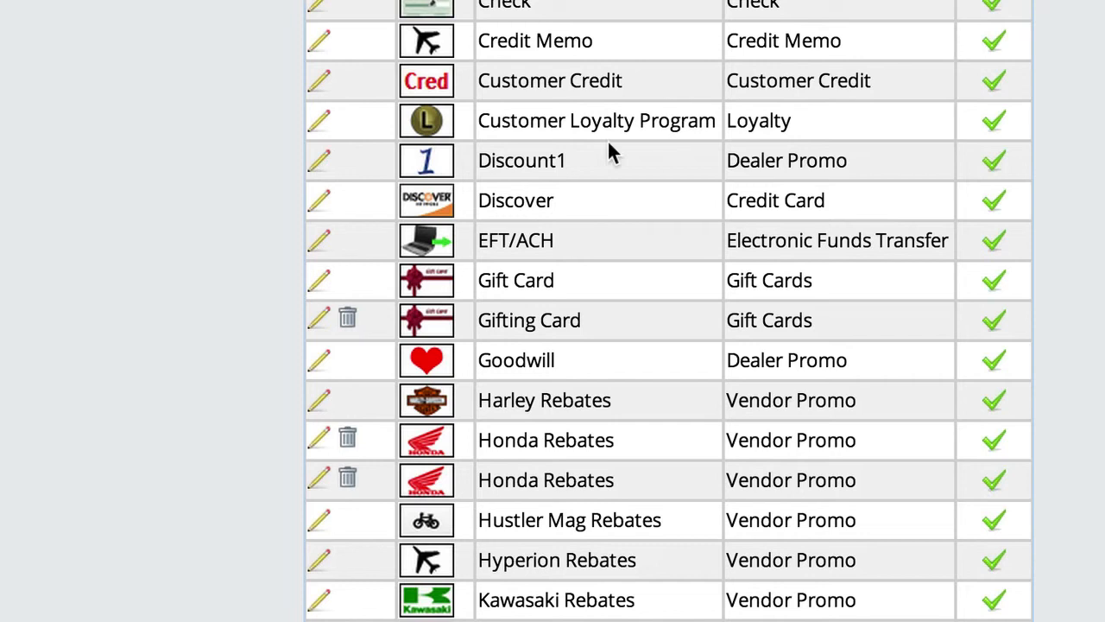
scroll(552, 153, "down", 6)
scroll(550, 152, "down", 5)
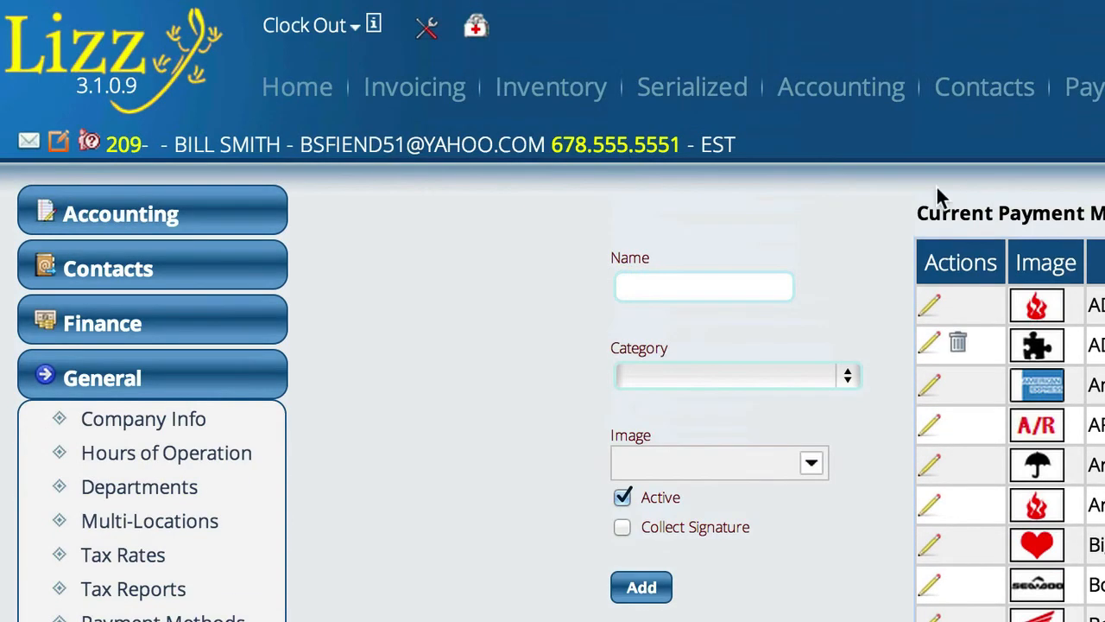
Start a new Customer Receivable for the current contact from Accounting Receivables.
left_click(825, 99)
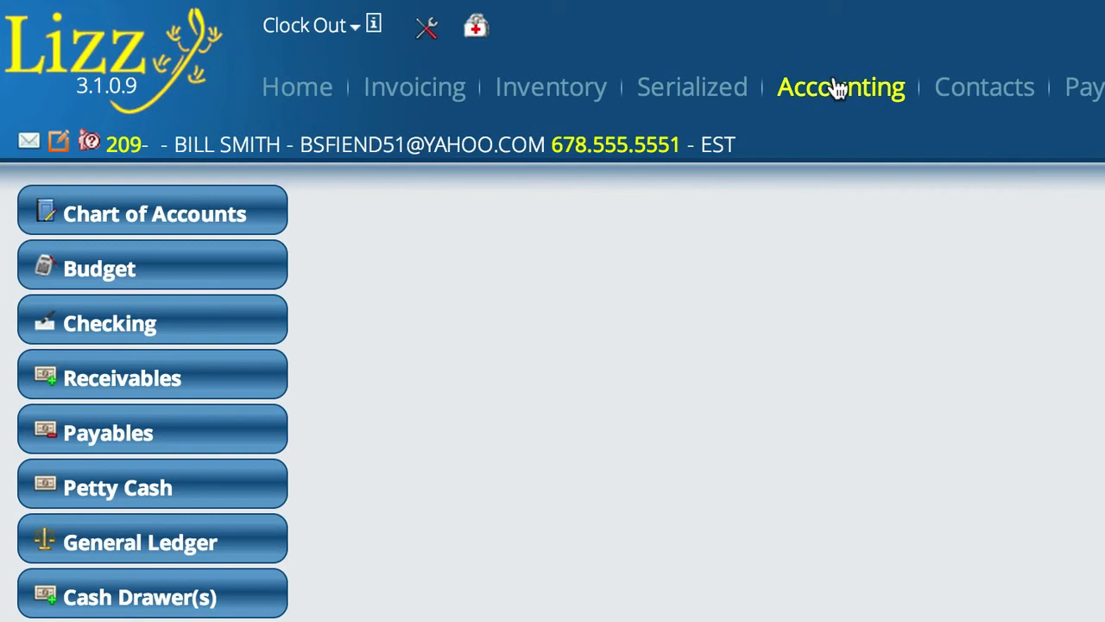
left_click(149, 378)
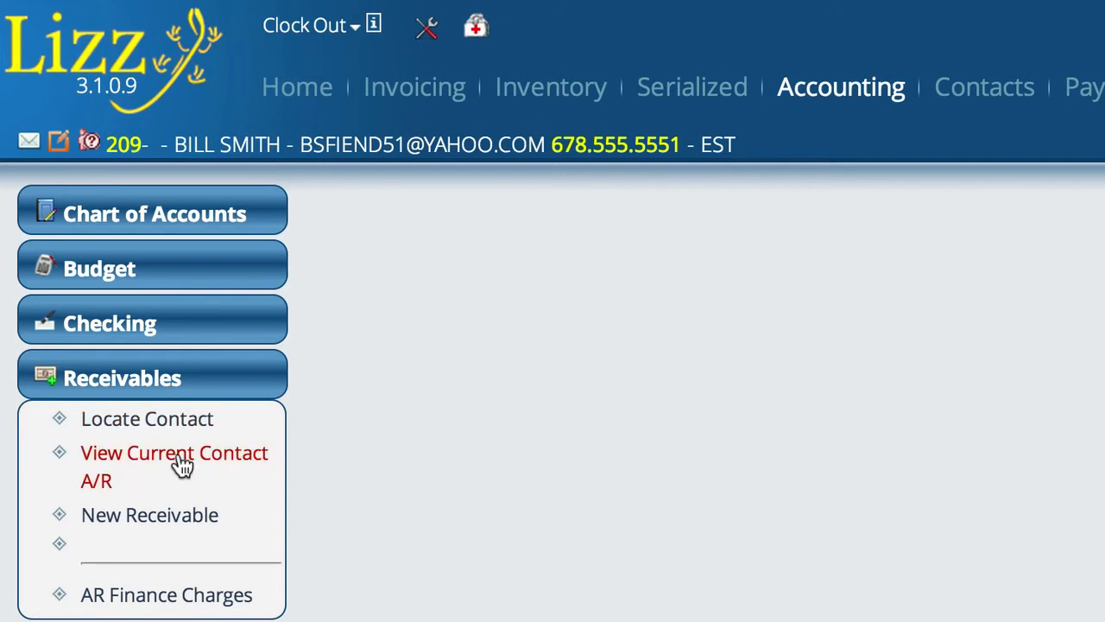
left_click(140, 529)
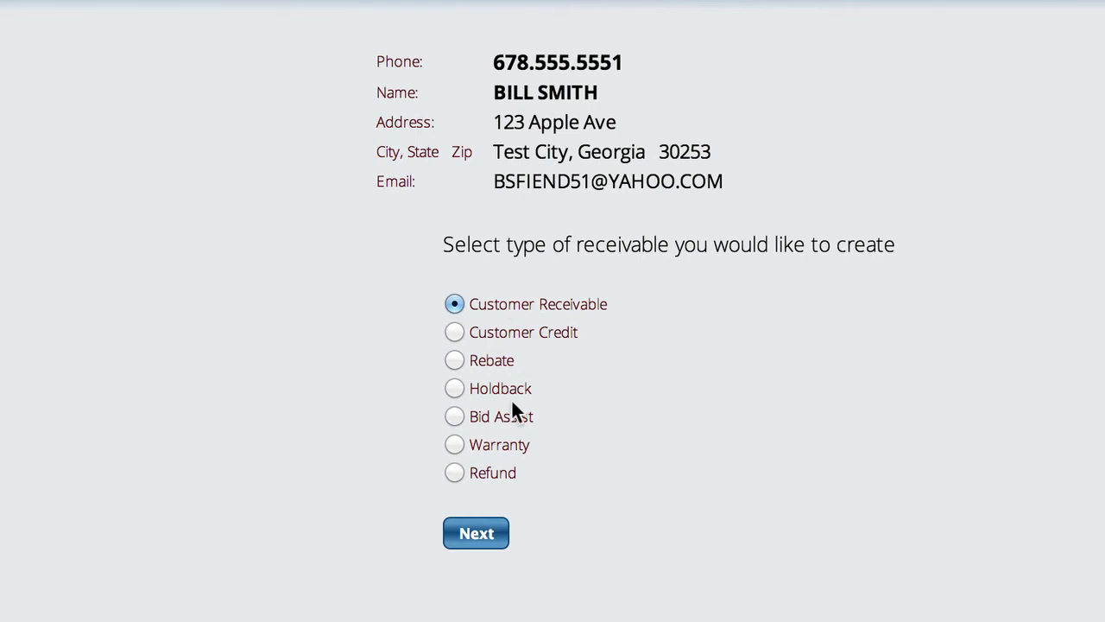
left_click(478, 538)
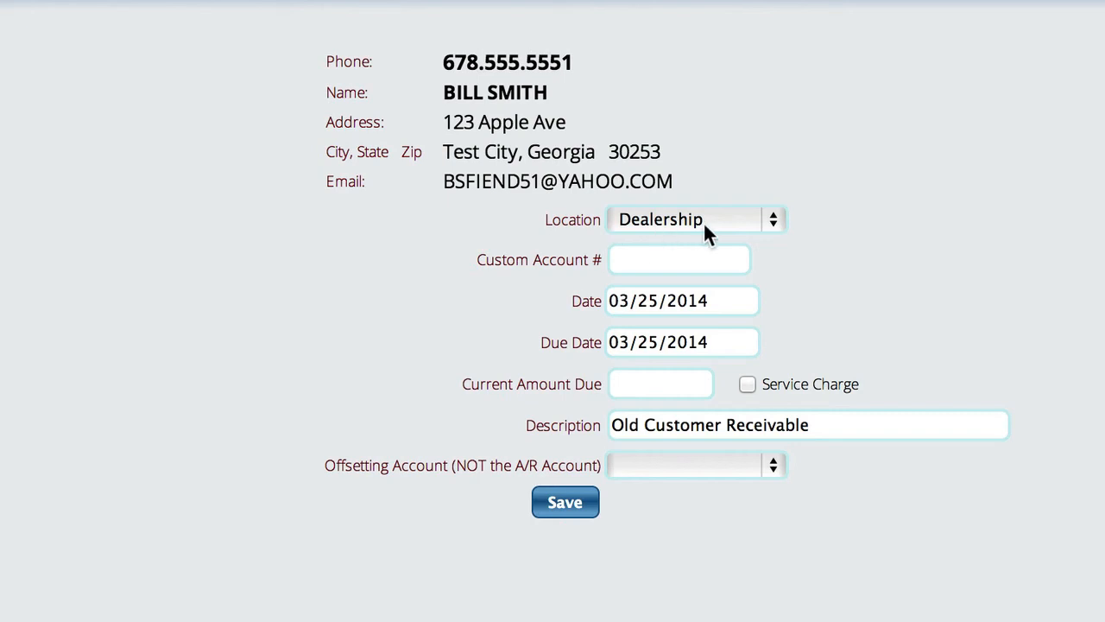
Set the receivable's current amount due to 50.
left_click(639, 259)
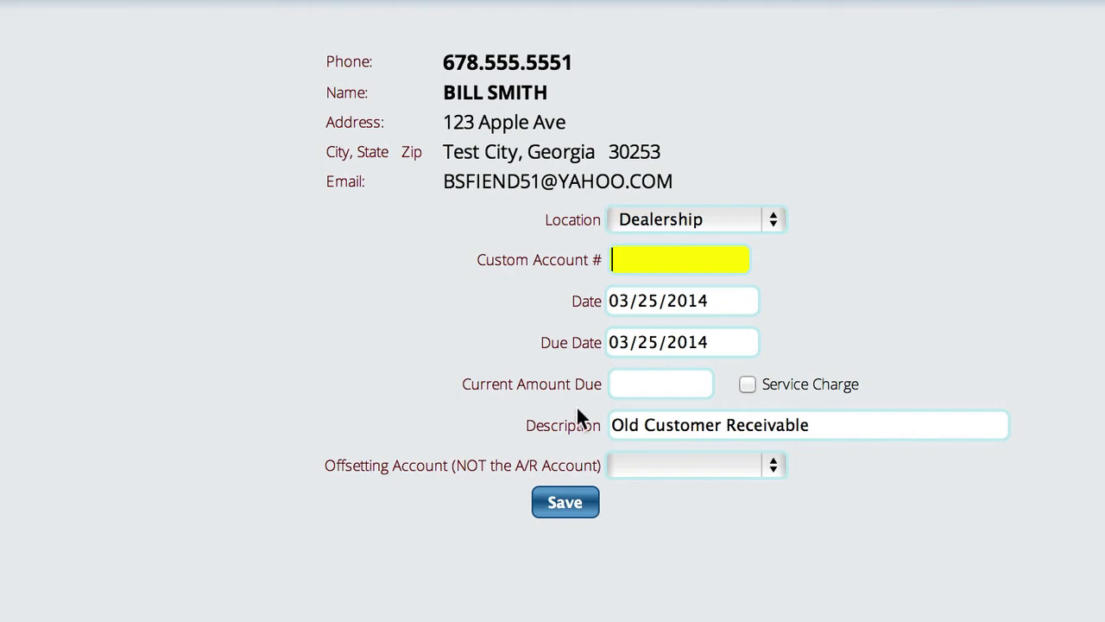
left_click(658, 388)
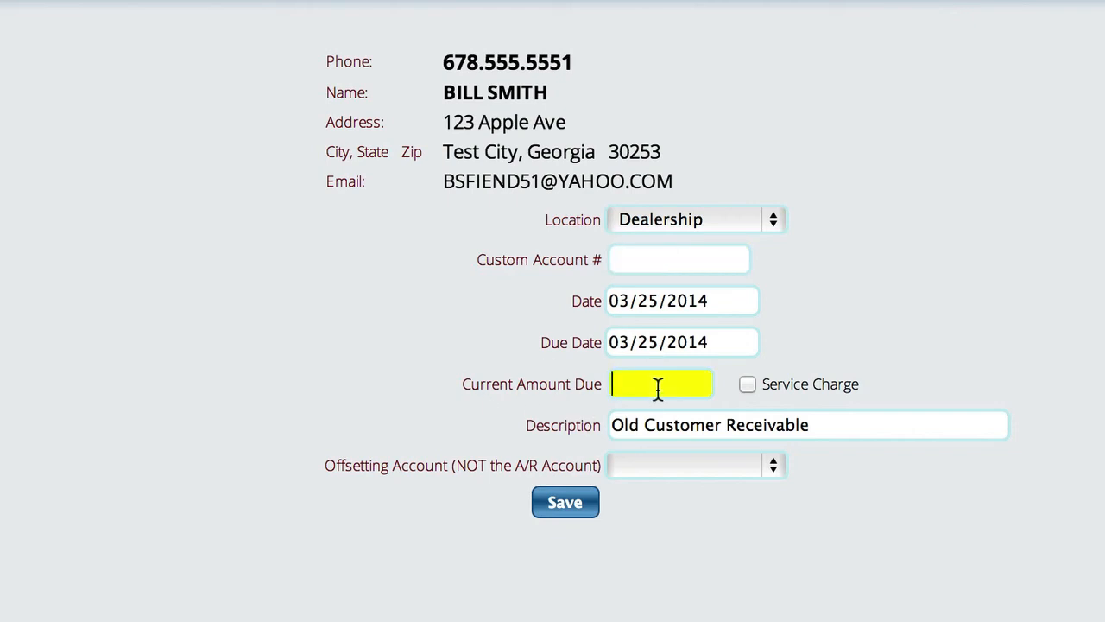
type("50")
Replace the description with 'Old Credit For Special Order Parts'.
left_click_drag(829, 421, 583, 423)
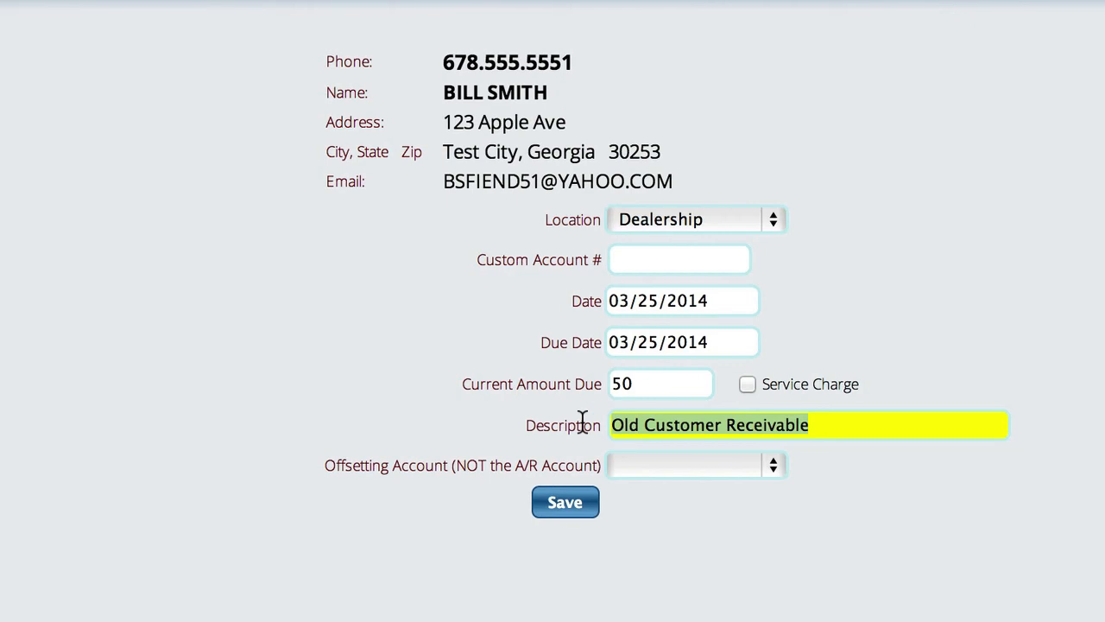
type("Old Cre")
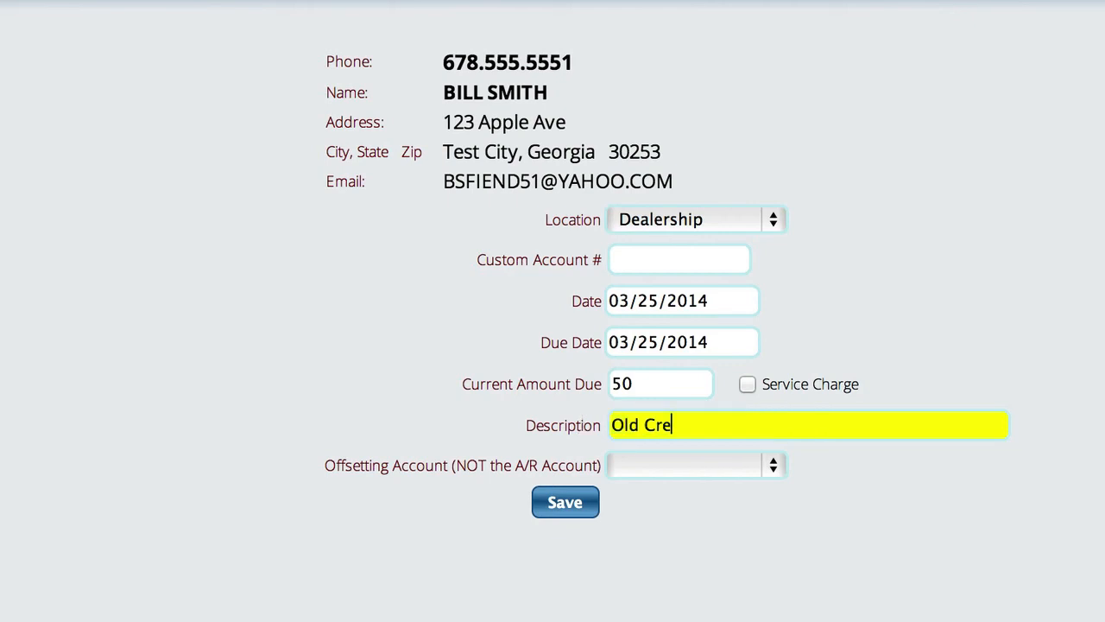
type("dit For Speci")
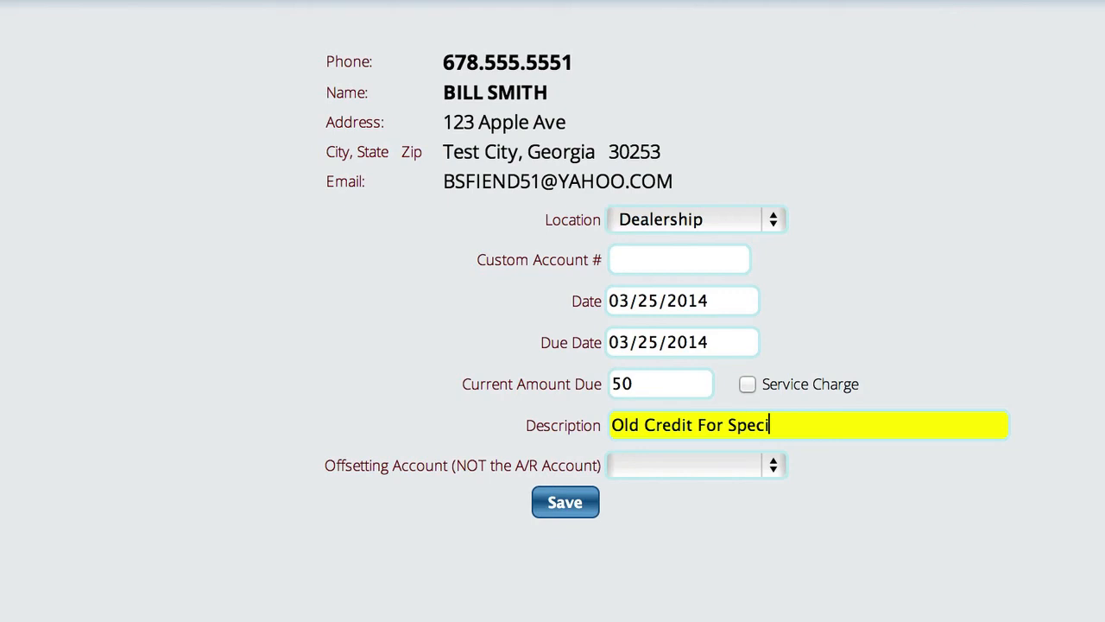
type("al Order Parts")
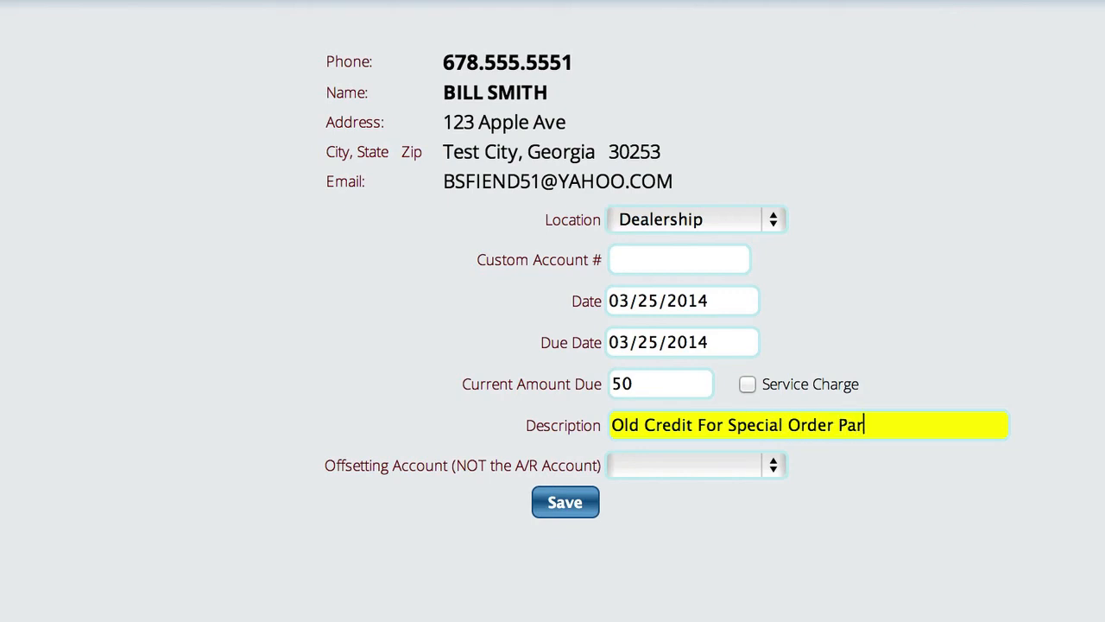
Clear the description and enter 'Left Over Balance for Special Order parts' instead.
key("Left")
key("Left")
key("Left")
key("Left")
key("Left")
key("Left")
key("Left")
key("Left")
key("Left")
key("Left")
key("Left")
key("Left")
key("Left")
key("Left")
key("Left")
key("Left")
key("Left")
key("Left")
key("Left")
key("Left")
key("Right")
key("Right")
key("Right")
key("BackSpace")
key("BackSpace")
key("BackSpace")
key("BackSpace")
key("BackSpace")
key("BackSpace")
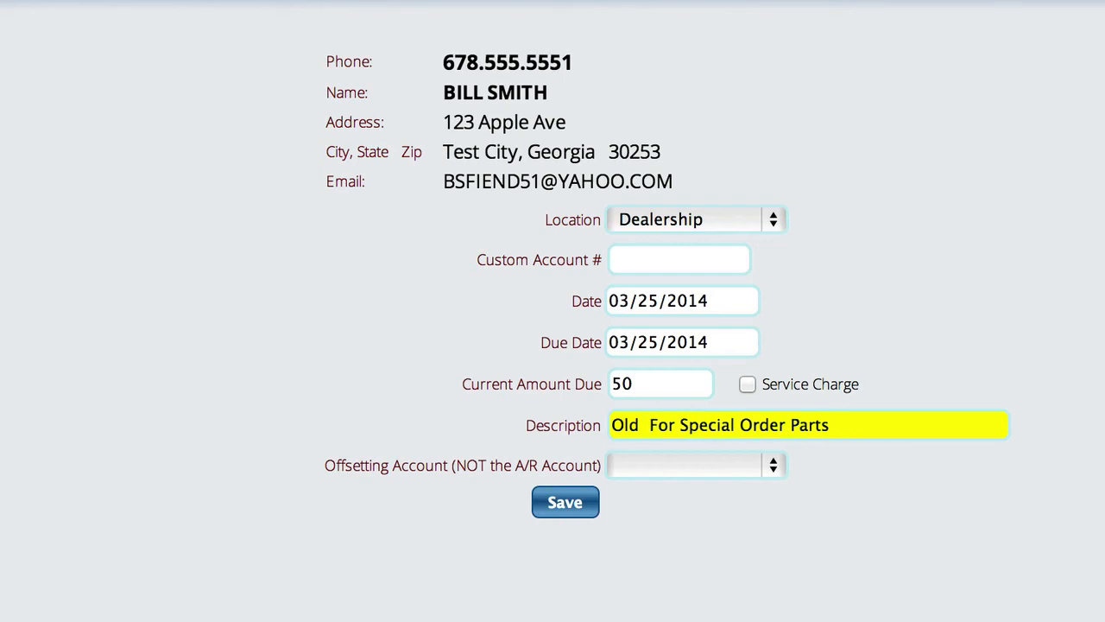
key("Right")
key("Right")
key("Right")
key("Right")
key("Right")
key("Right")
key("Right")
key("Right")
key("Right")
key("Right")
key("Right")
key("Right")
key("Right")
key("Right")
key("Right")
key("Right")
key("Right")
key("Right")
key("Right")
key("Right")
key("Right")
key("BackSpace")
key("BackSpace")
key("BackSpace")
key("BackSpace")
key("BackSpace")
key("BackSpace")
key("BackSpace")
key("BackSpace")
key("BackSpace")
key("BackSpace")
key("BackSpace")
key("BackSpace")
key("BackSpace")
key("BackSpace")
key("BackSpace")
key("BackSpace")
key("BackSpace")
key("BackSpace")
key("BackSpace")
key("BackSpace")
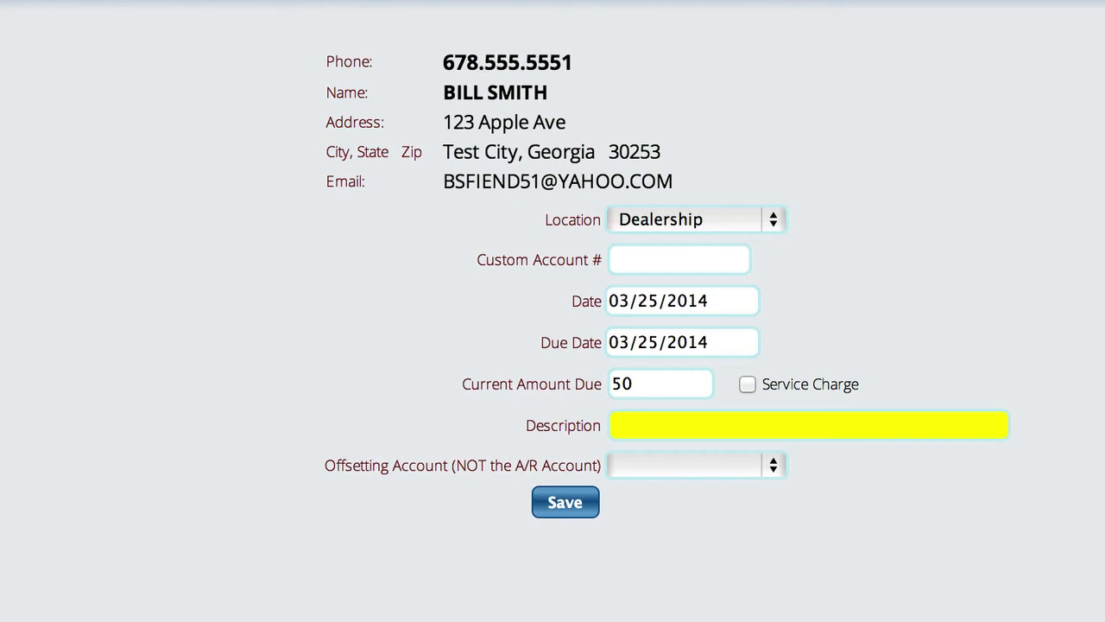
type("Left Over Balance for ")
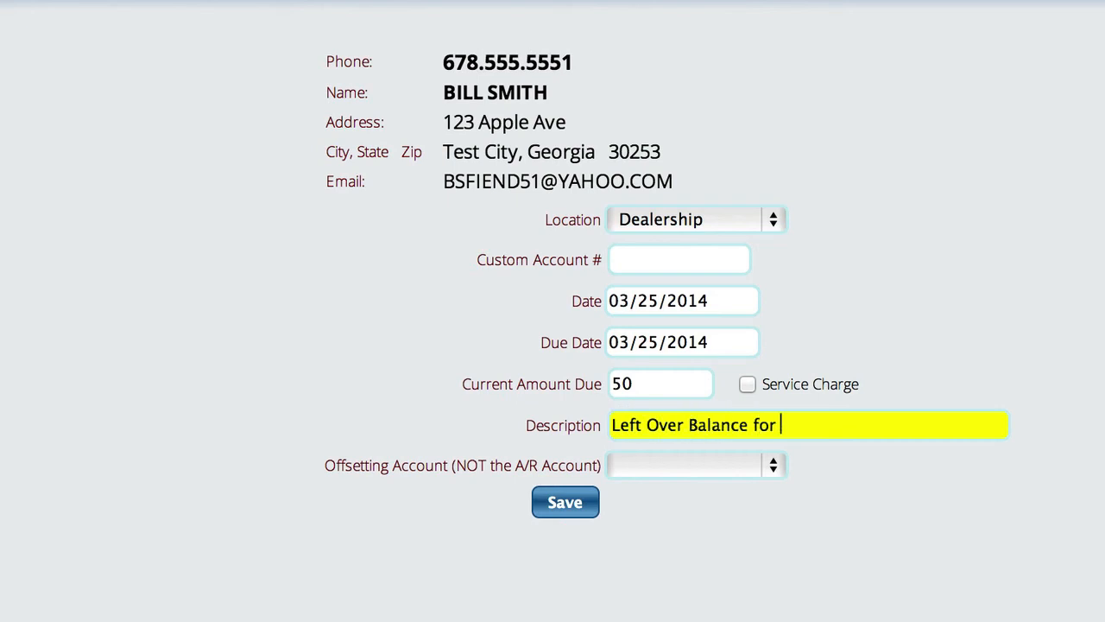
type("Special Order parts")
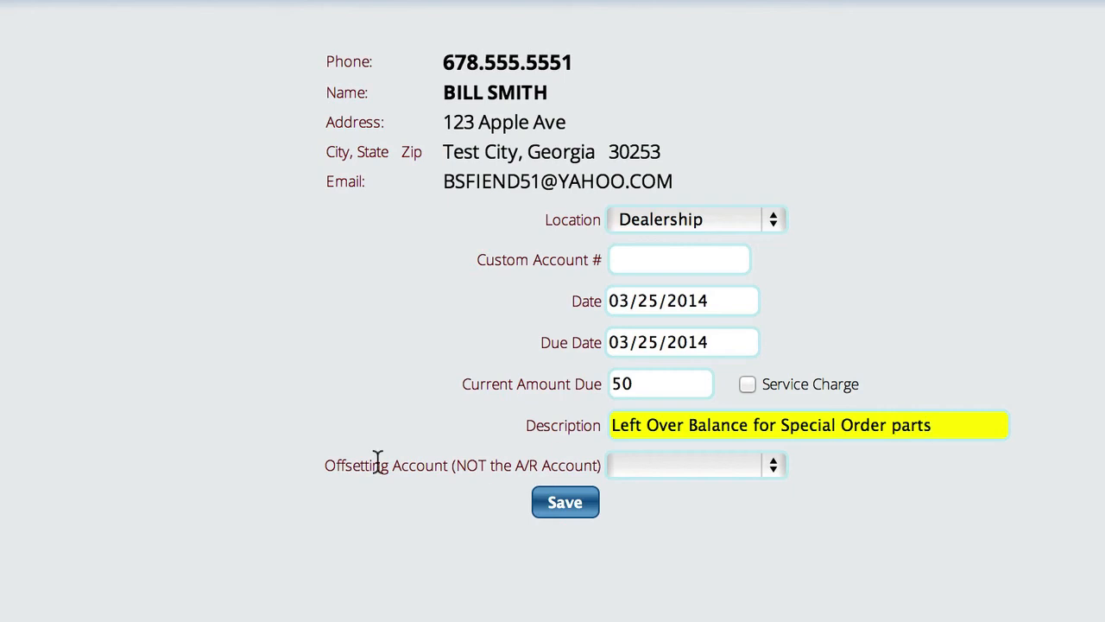
Choose 310.10.000 – Owner's Equity as the offsetting account and save the receivable.
left_click(704, 465)
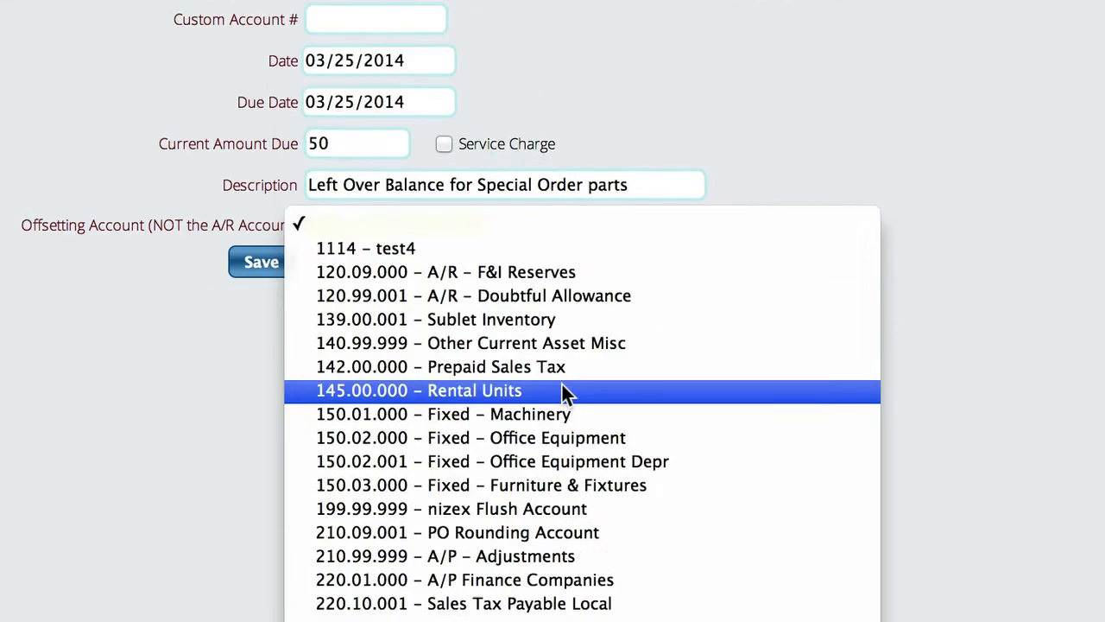
scroll(531, 367, "down", 15)
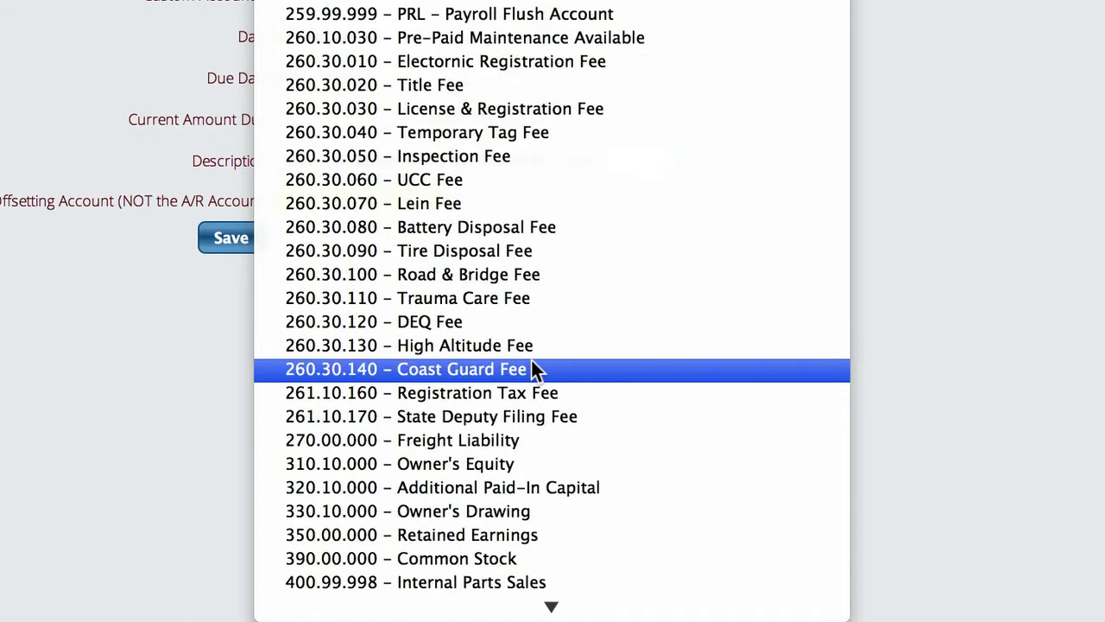
scroll(533, 368, "down", 2)
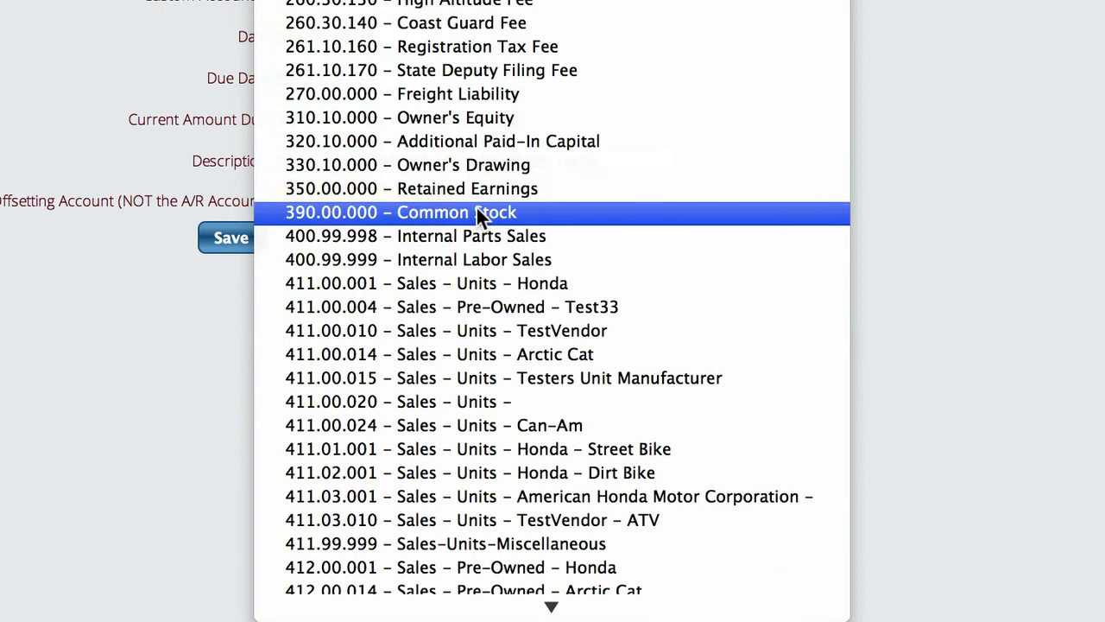
left_click(444, 118)
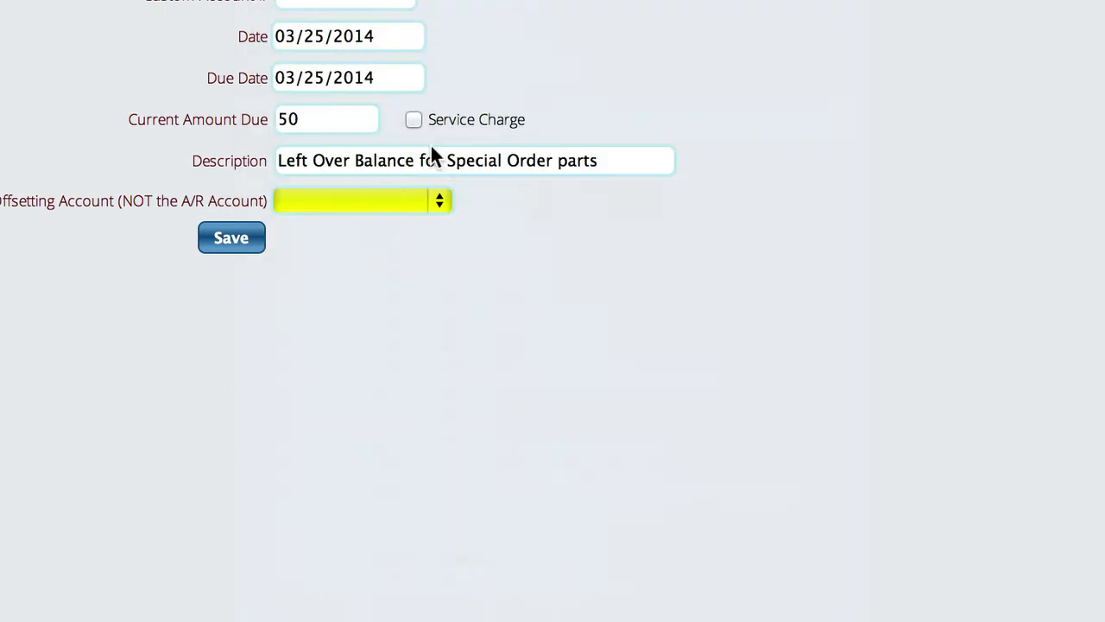
left_click(230, 242)
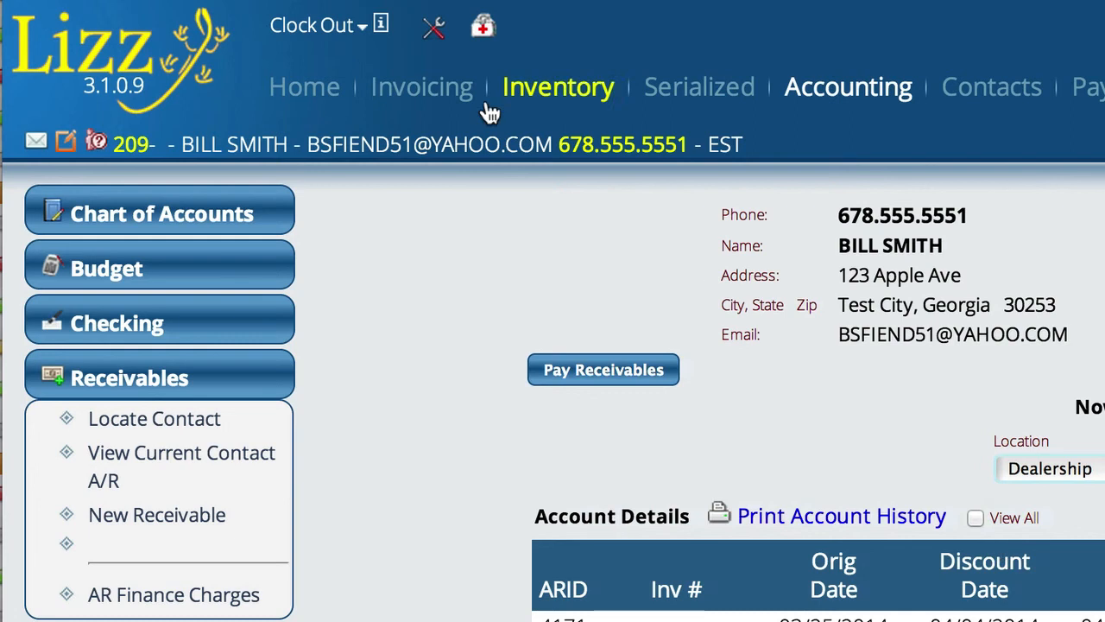
Open Pay Invoice(s) for the contact and review the open invoices, receivables and credits.
left_click(448, 96)
left_click(180, 268)
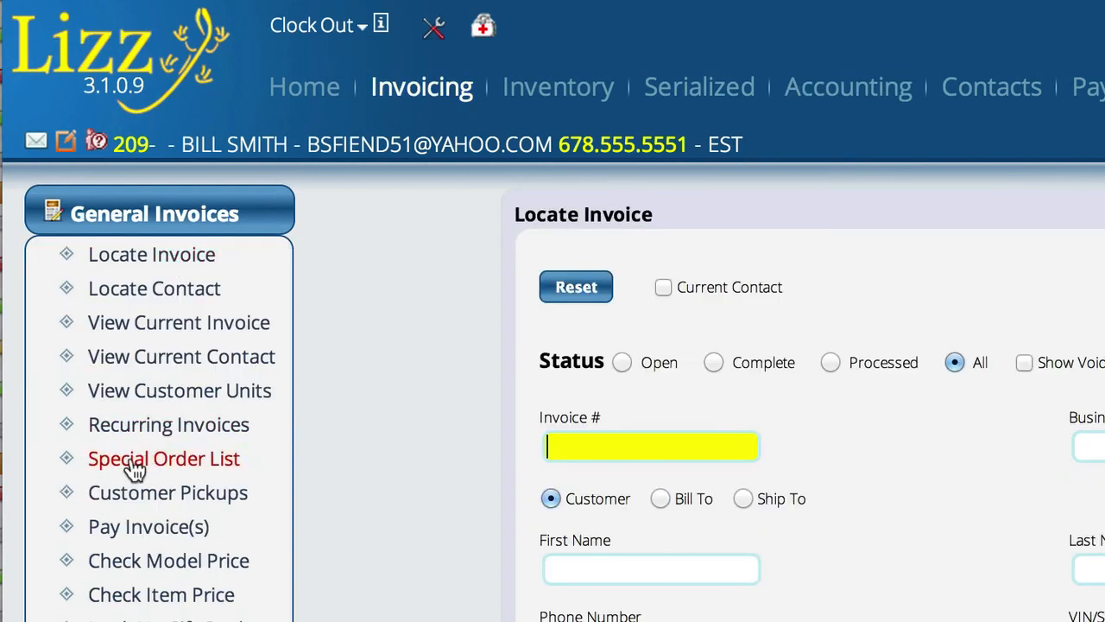
left_click(173, 531)
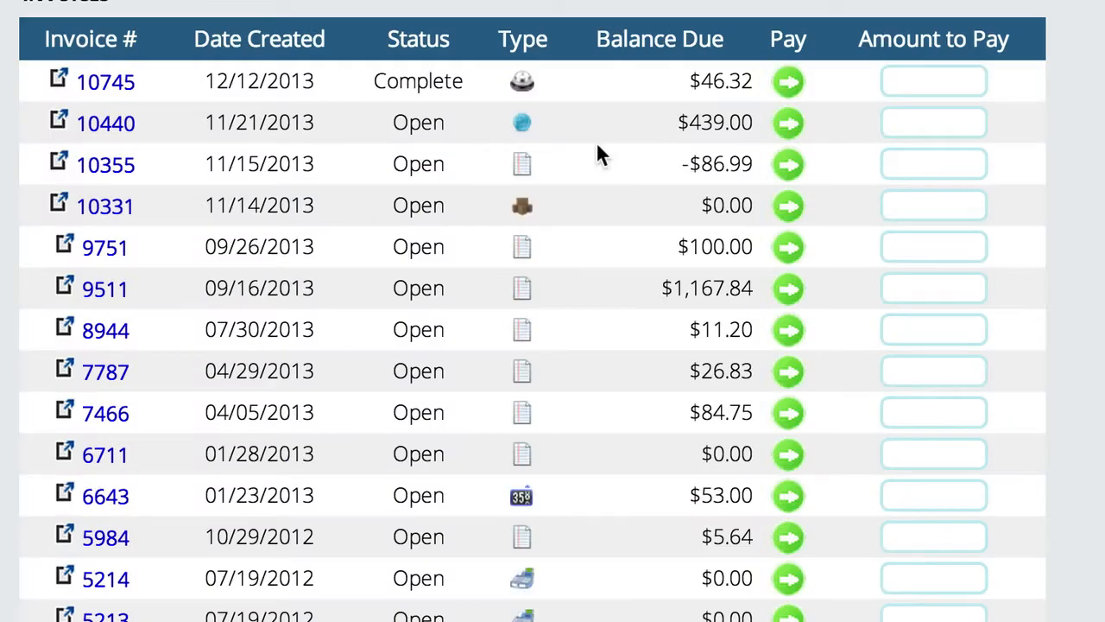
scroll(602, 155, "down", 15)
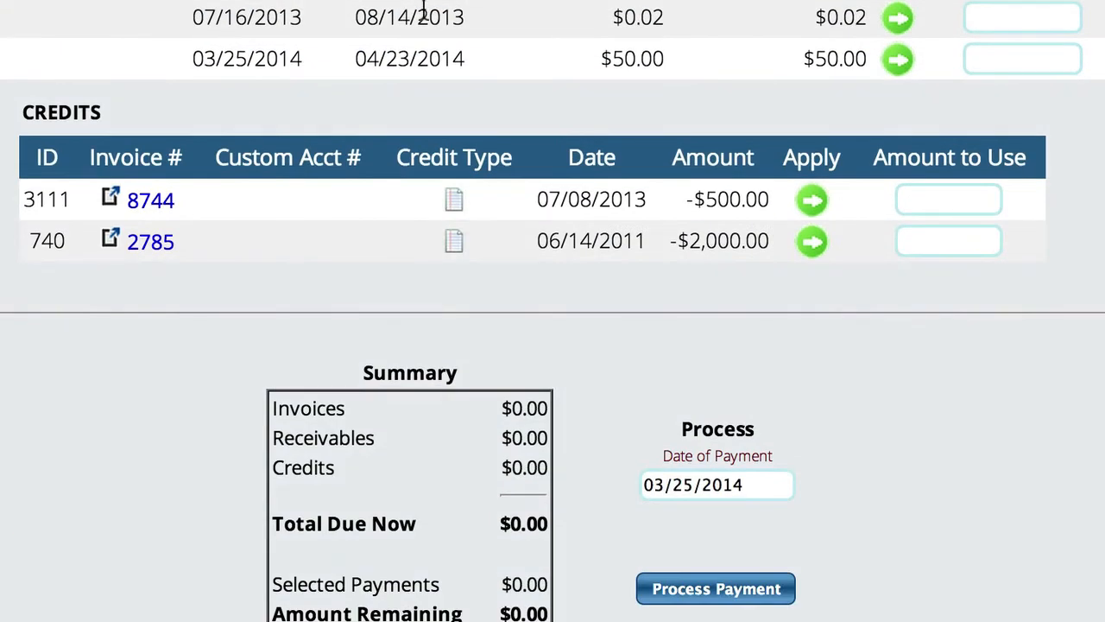
scroll(424, 9, "up", 1)
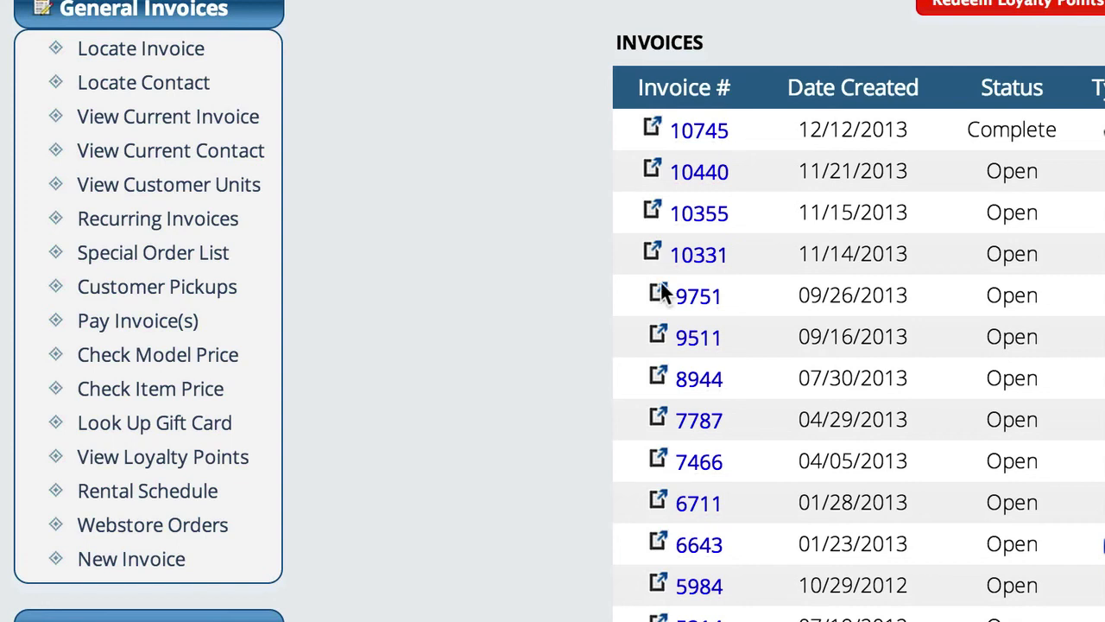
Create a new Parts Sale invoice for the contact.
left_click(143, 562)
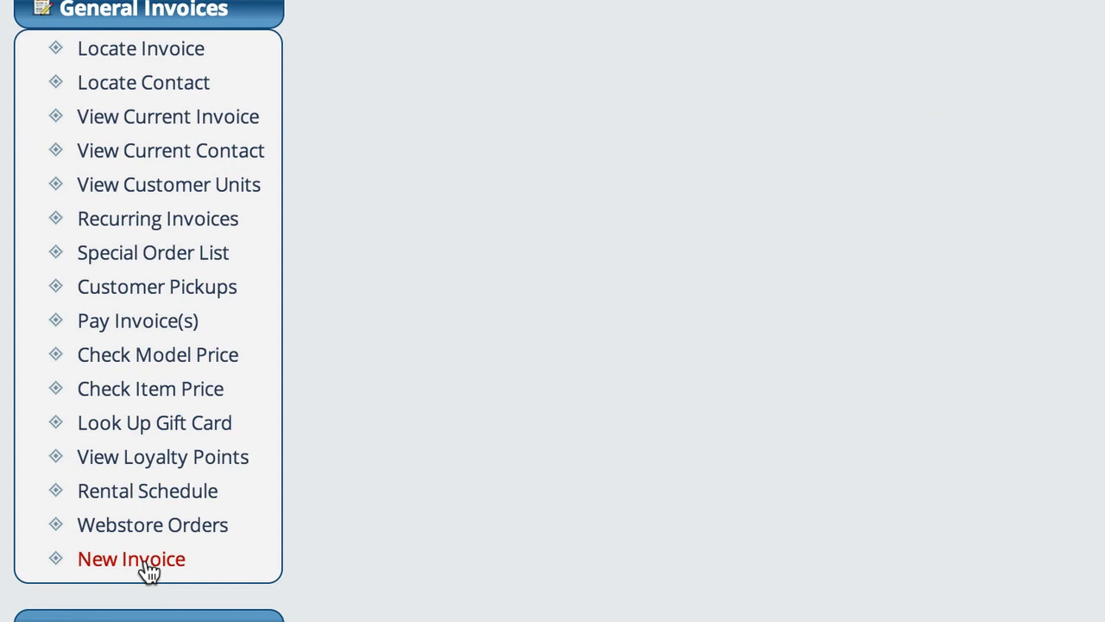
left_click(916, 141)
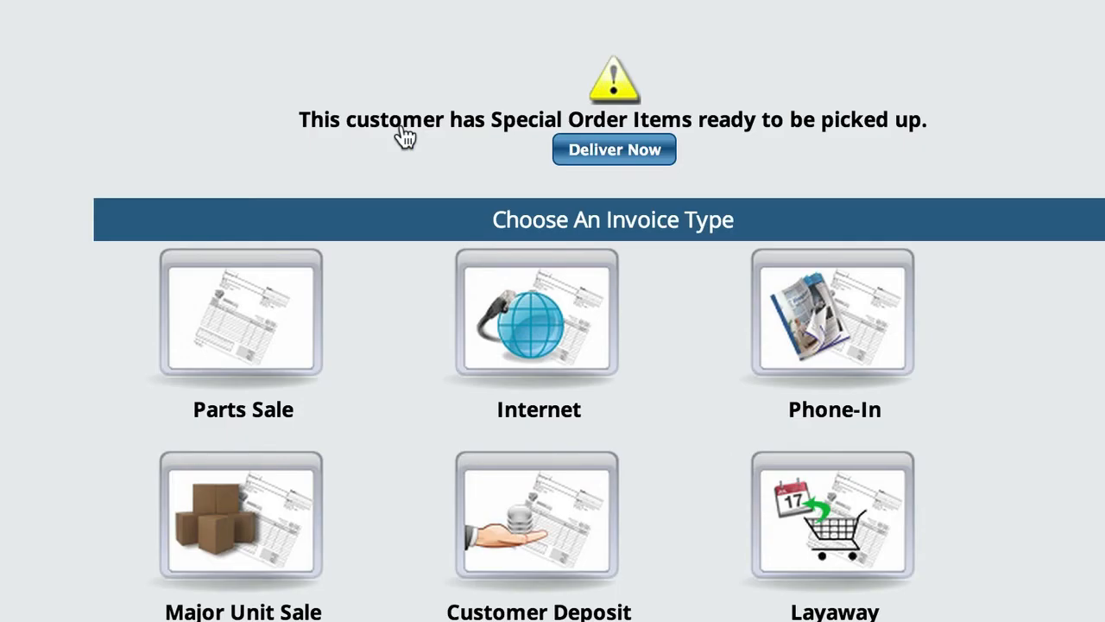
left_click(264, 333)
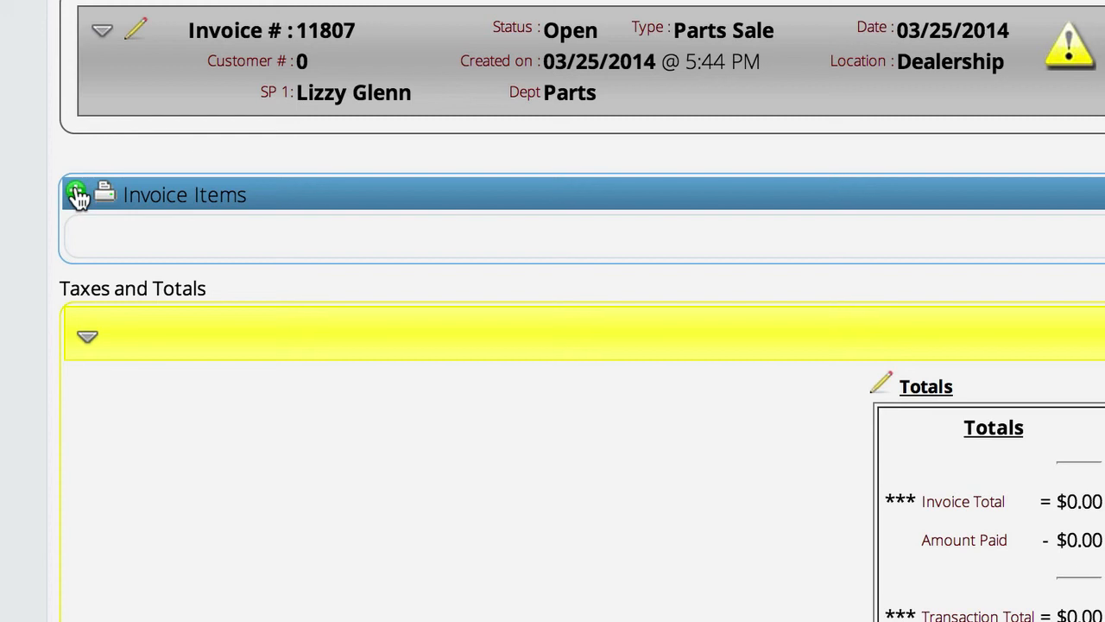
Add item 09-500 from Helmet House, CS-5 BLACK XXS1", to the invoice items.
left_click(76, 196)
type("0")
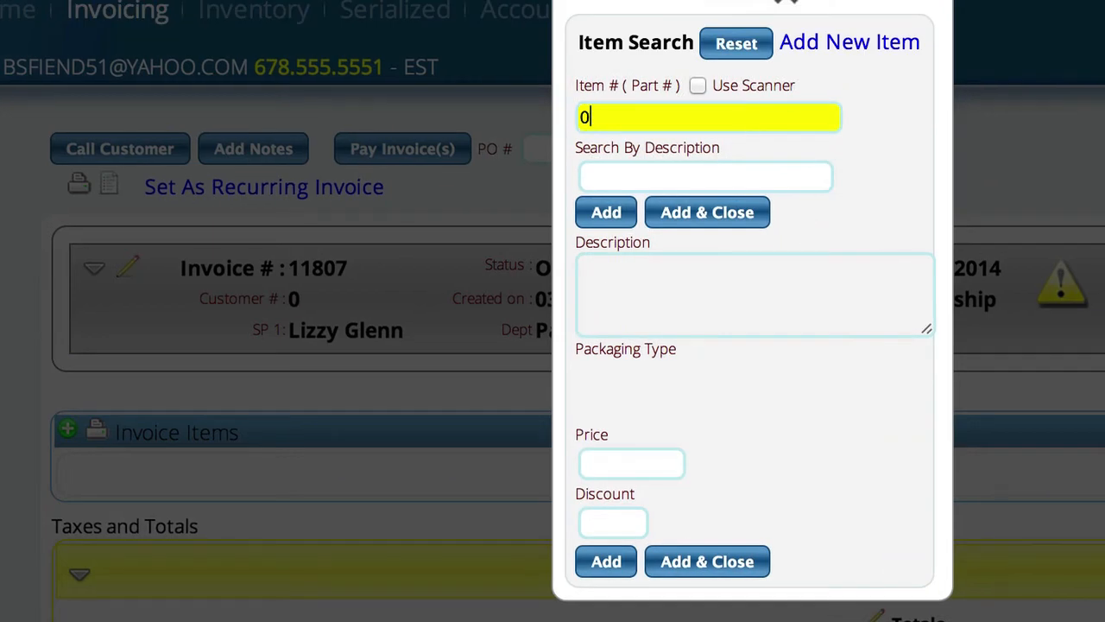
type("9-50")
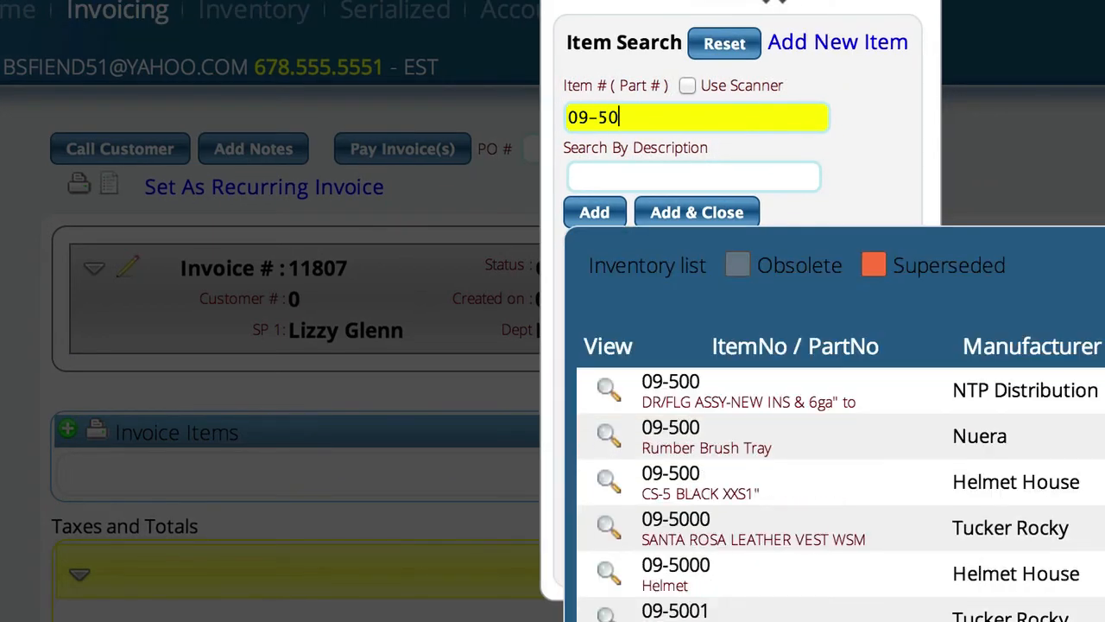
left_click(607, 484)
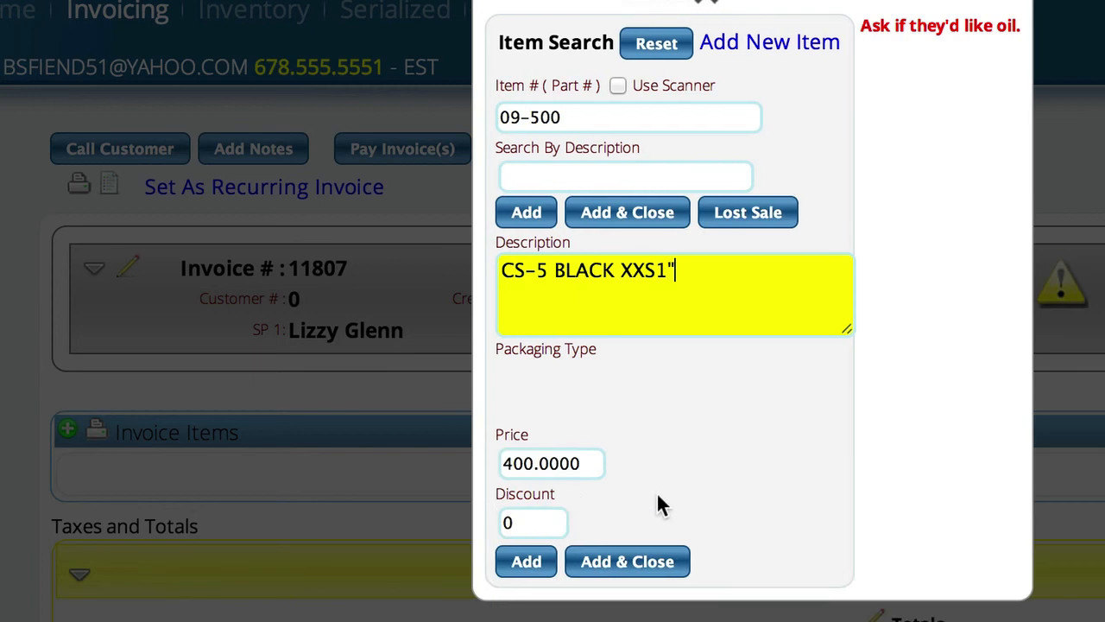
left_click(617, 218)
left_click(1002, 214)
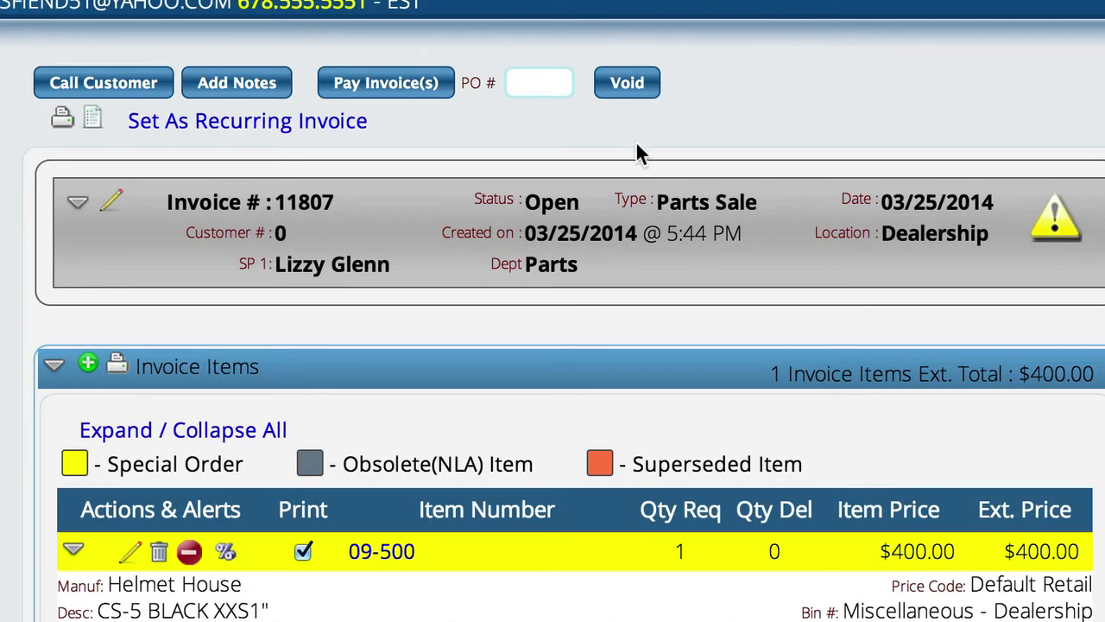
Open the payment screen for invoice 11807 and review the listed invoices, receivables and credits.
left_click(393, 86)
scroll(646, 185, "down", 3)
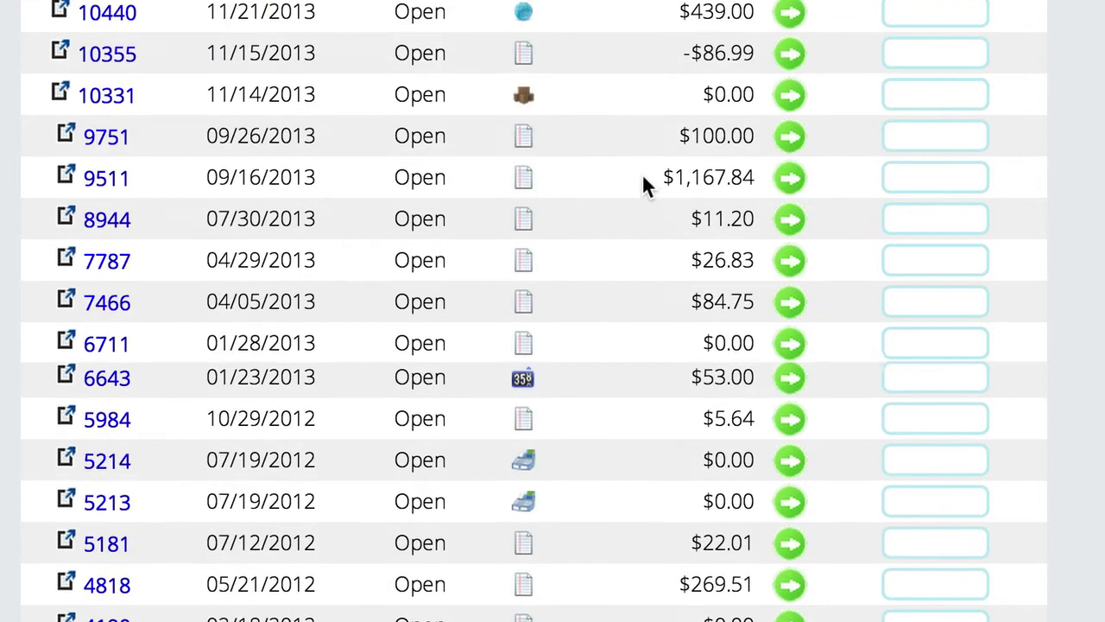
scroll(642, 173, "down", 10)
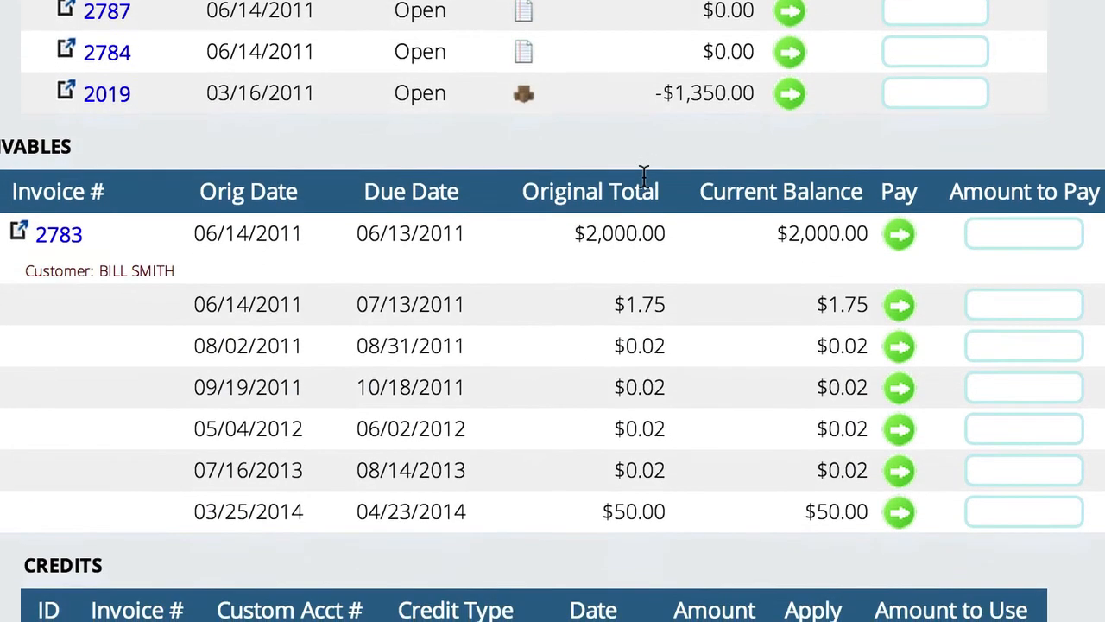
scroll(643, 175, "down", 3)
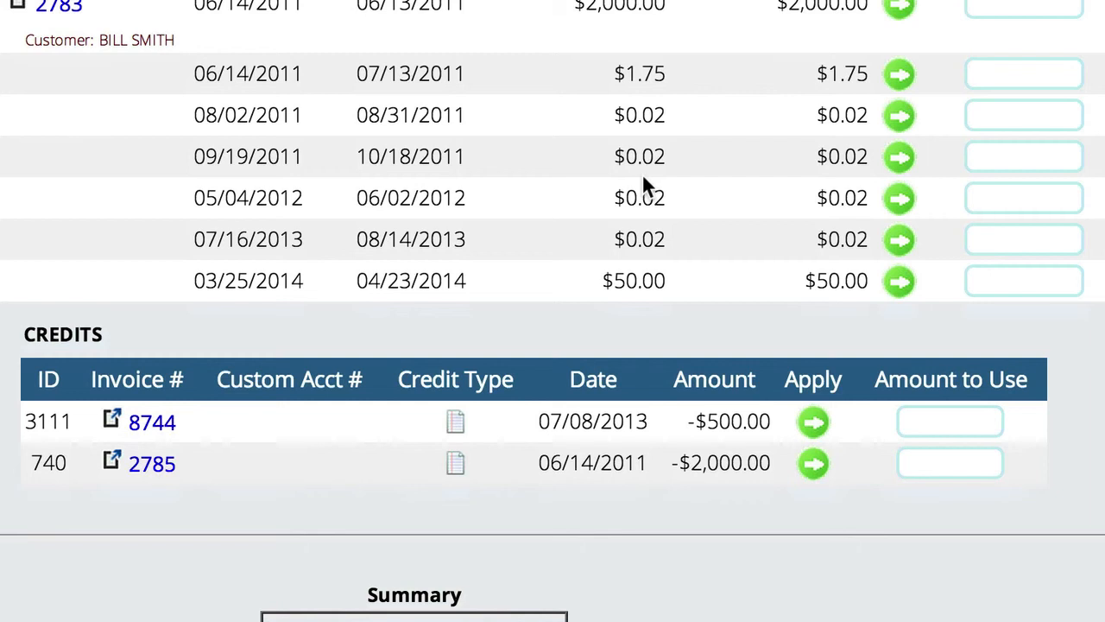
scroll(644, 178, "up", 15)
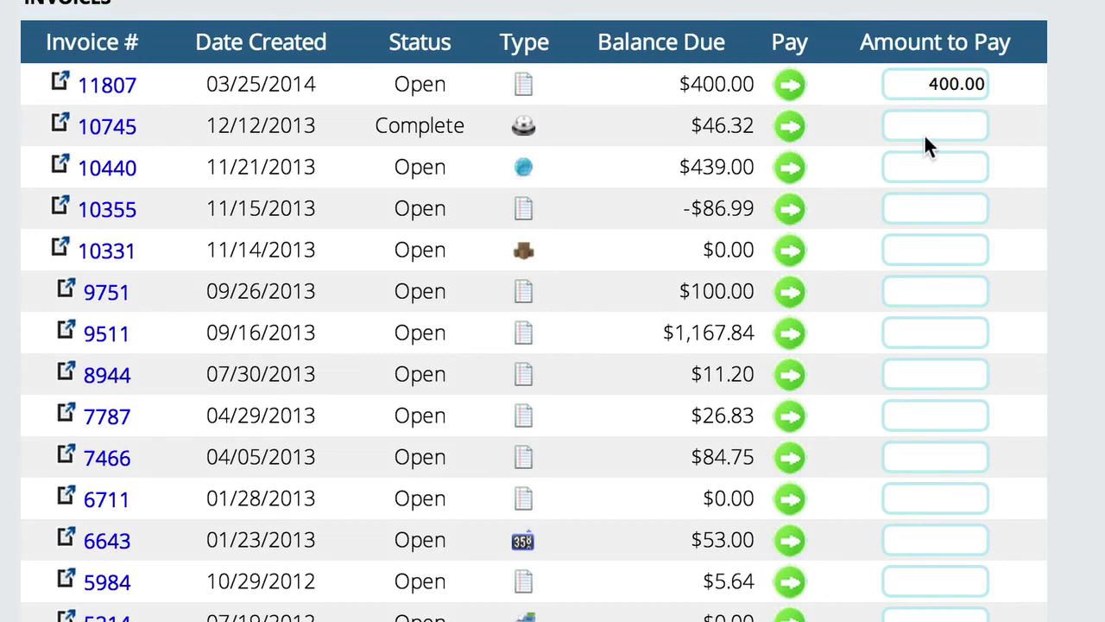
Pay the $400.00 due with the "10" payment method and process the payment.
scroll(553, 311, "down", 20)
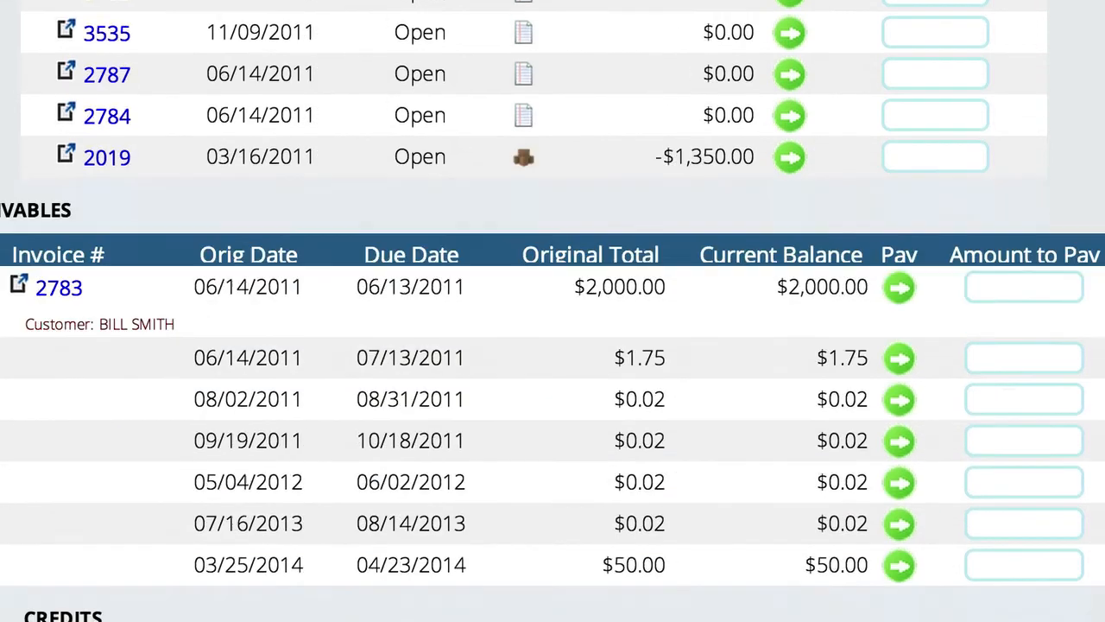
scroll(606, 239, "down", 3)
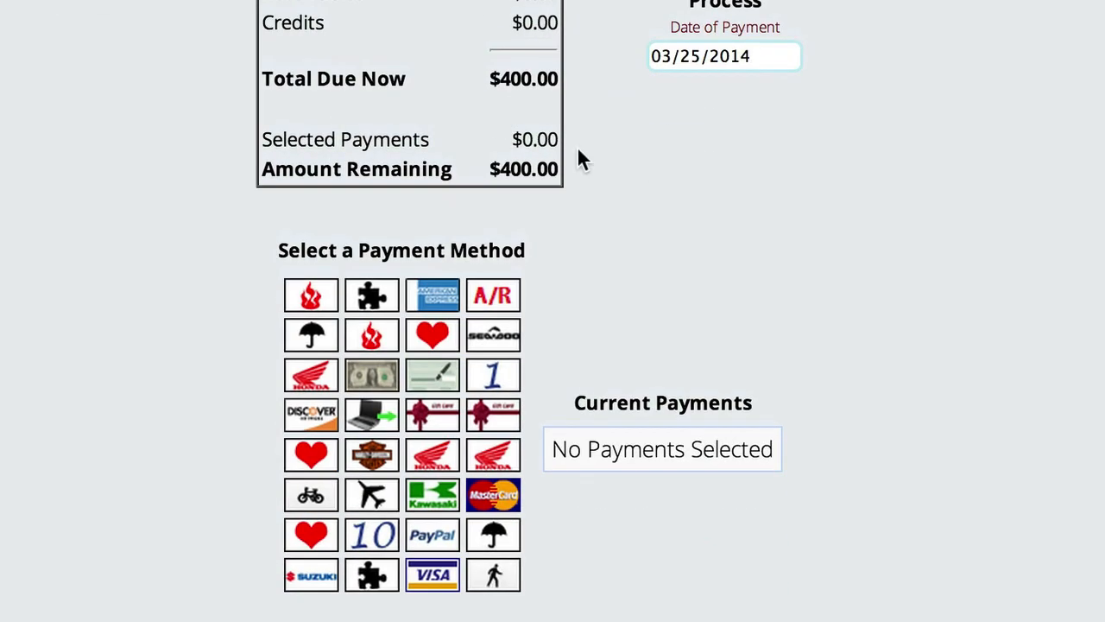
left_click(376, 541)
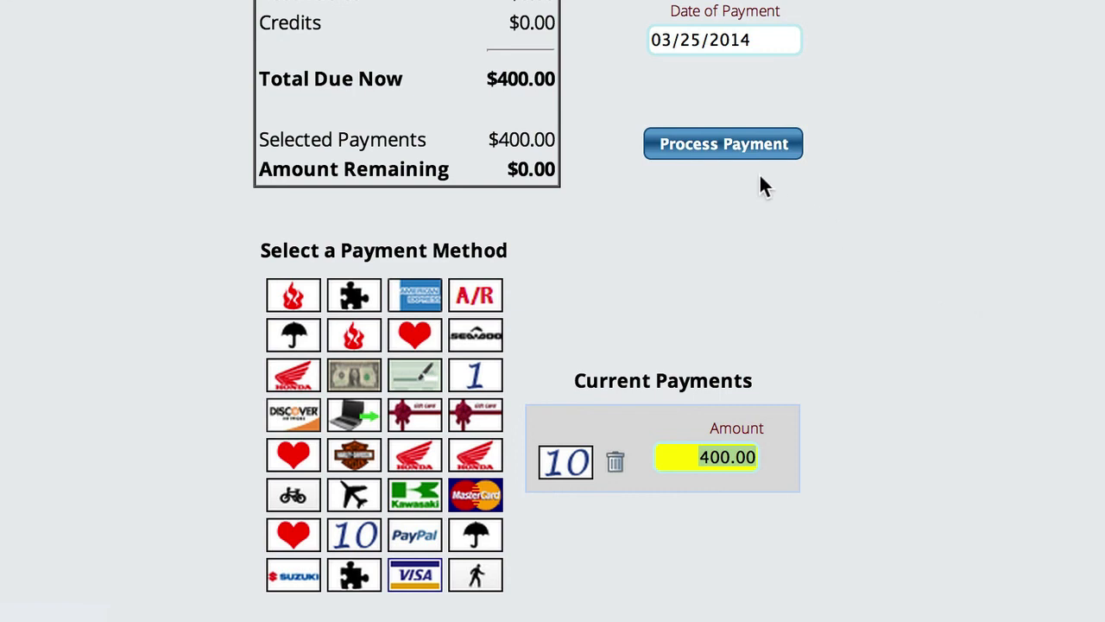
left_click(728, 145)
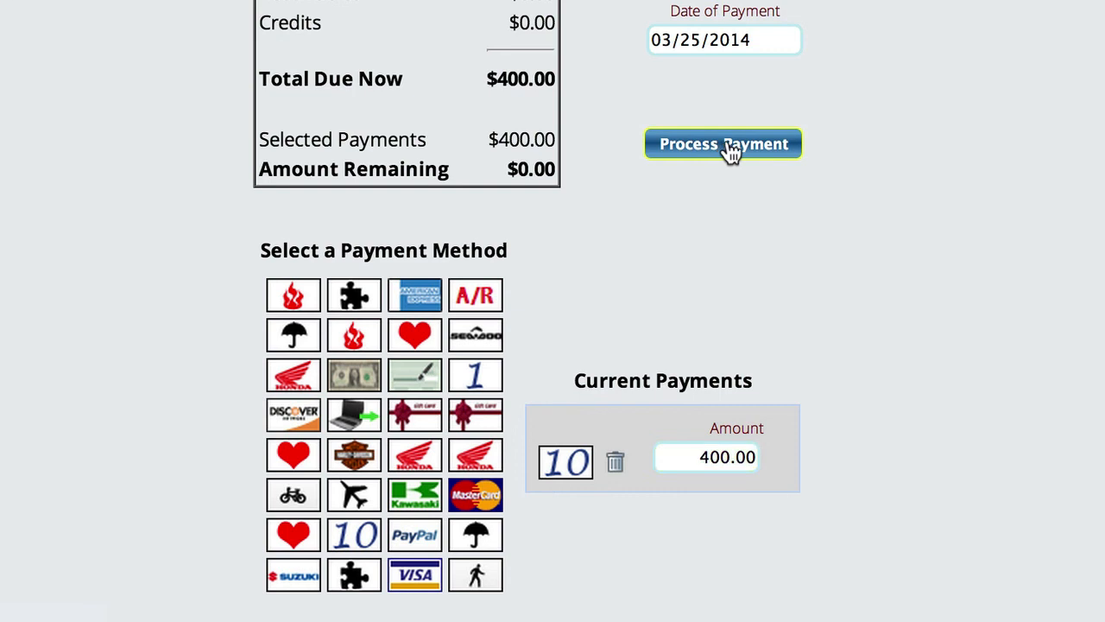